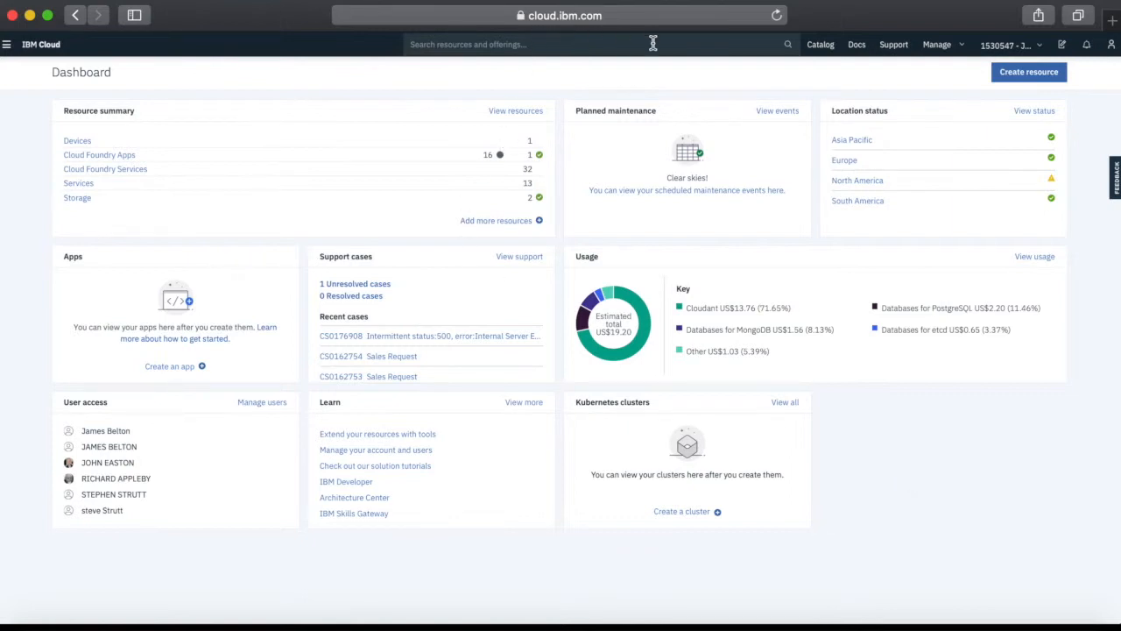
- Start configuring a Transient Virtual Server from the catalog's Virtual Server offering
click(821, 46)
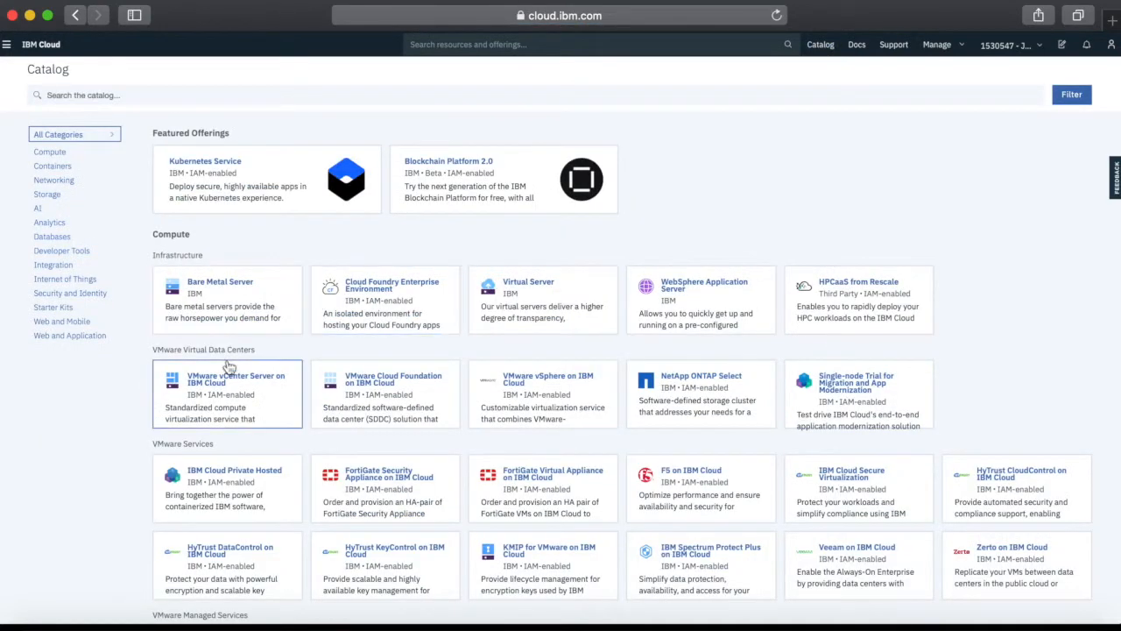
click(532, 296)
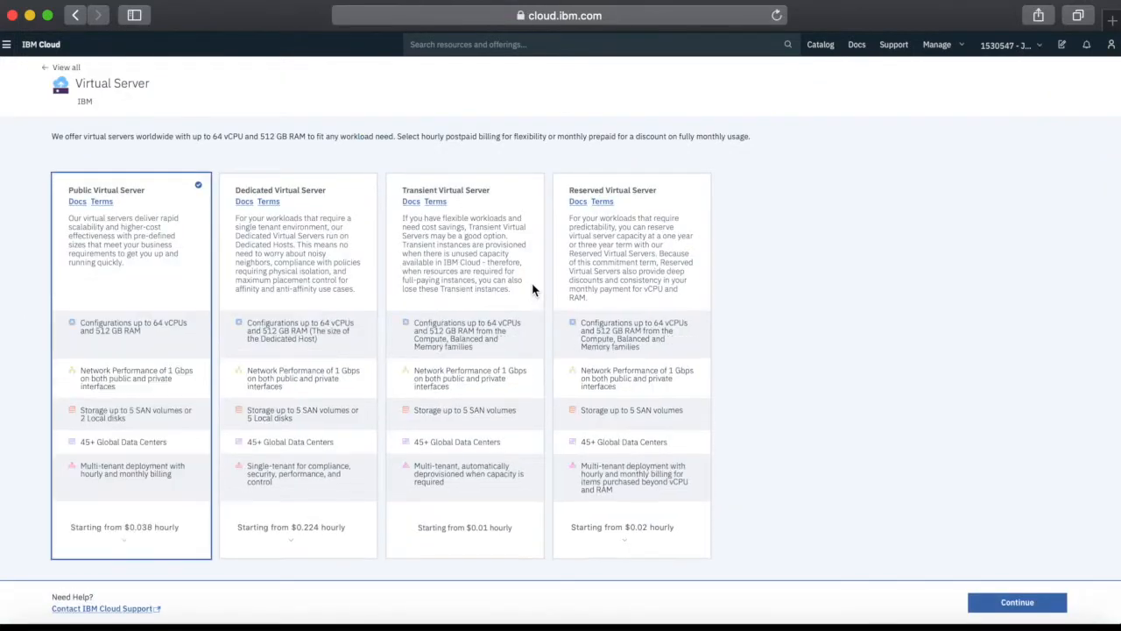
click(465, 250)
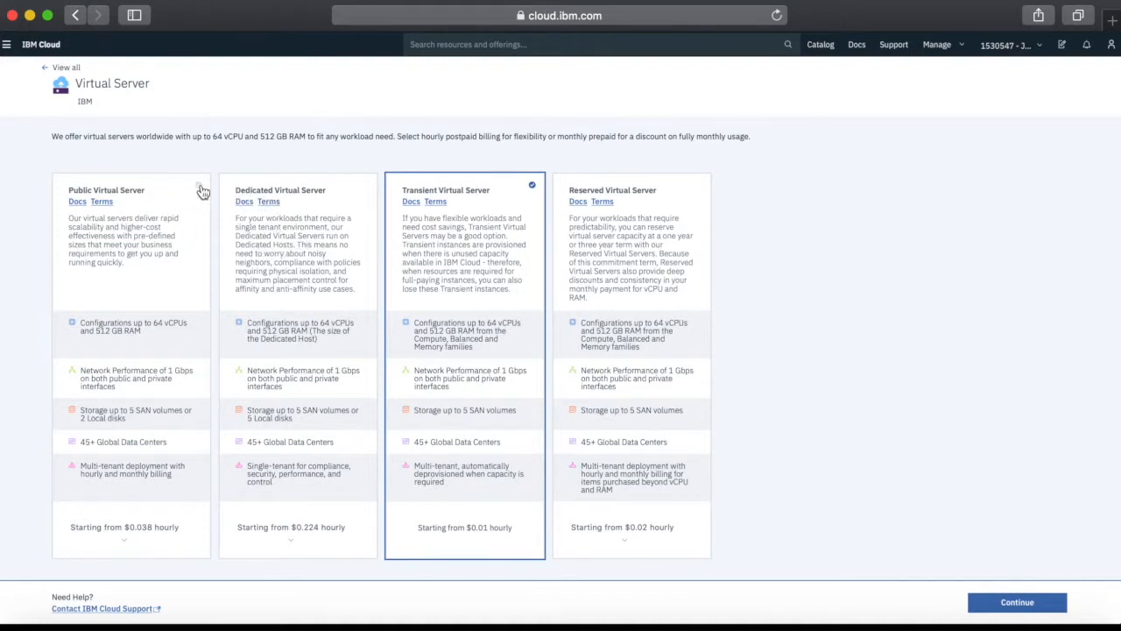
click(1016, 604)
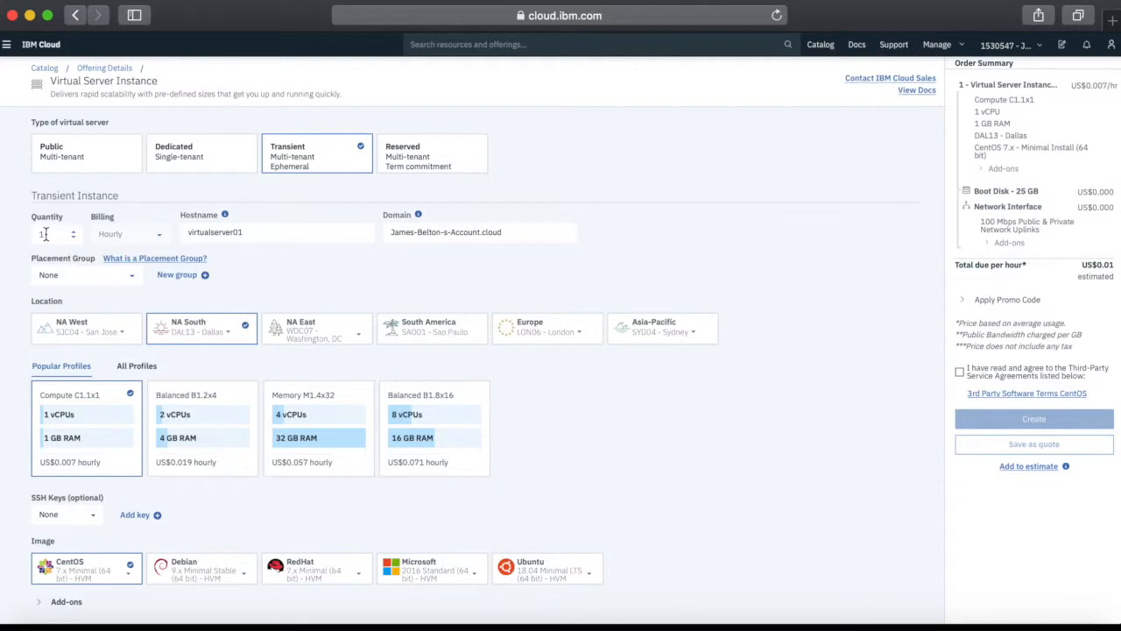
- Start a new placement group for the virtual server and name it RulesWebServersPG
click(132, 280)
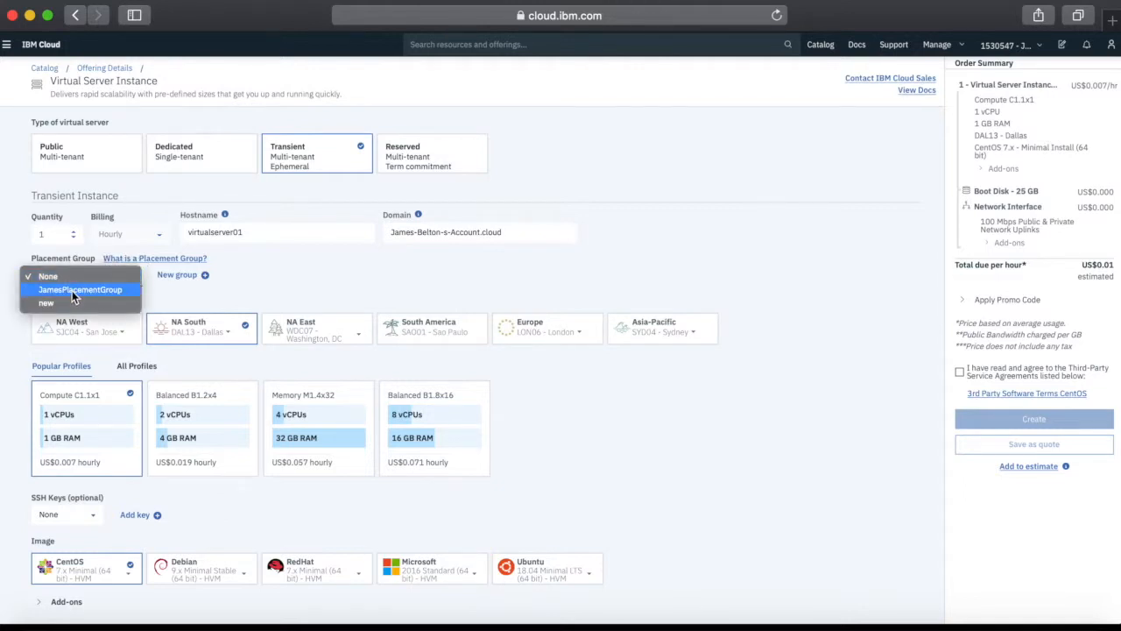
click(194, 292)
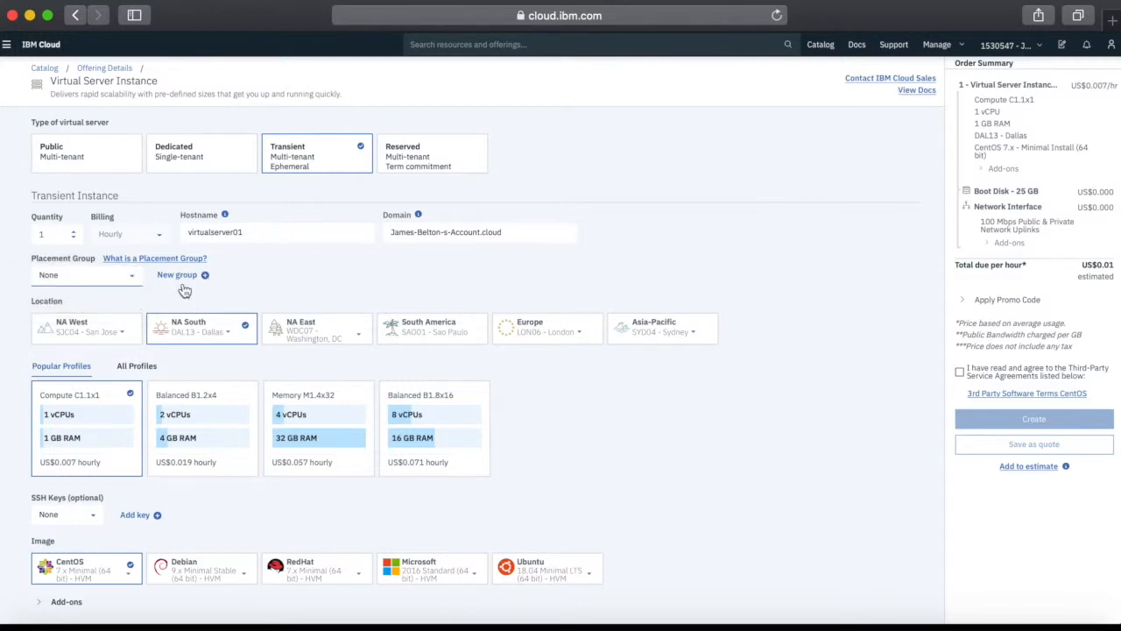
click(182, 282)
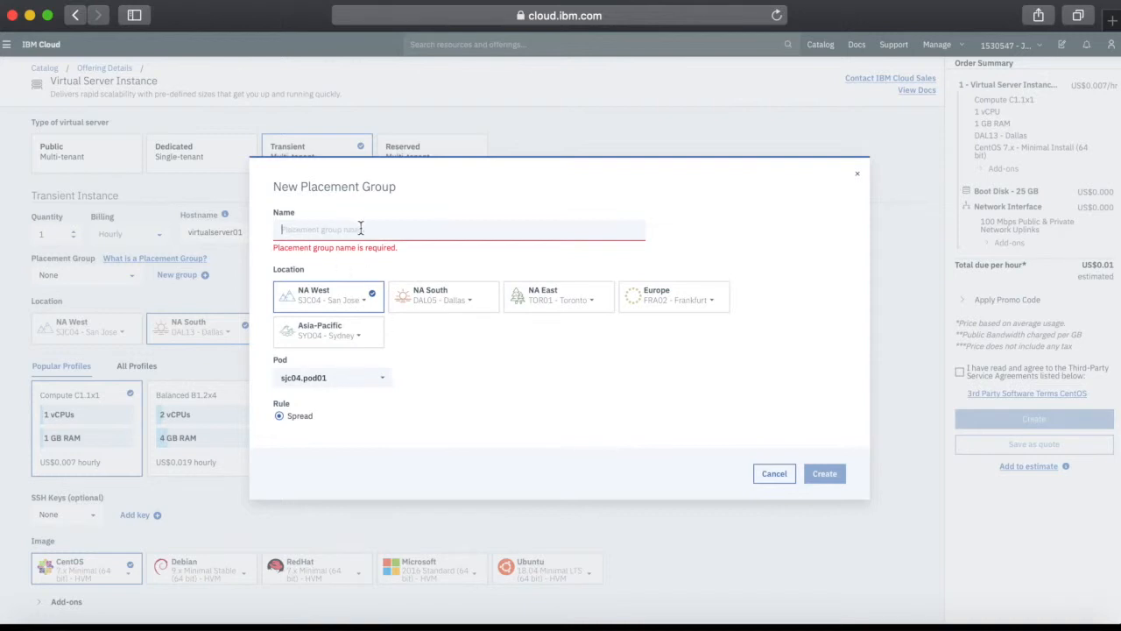
text(RulesPG)
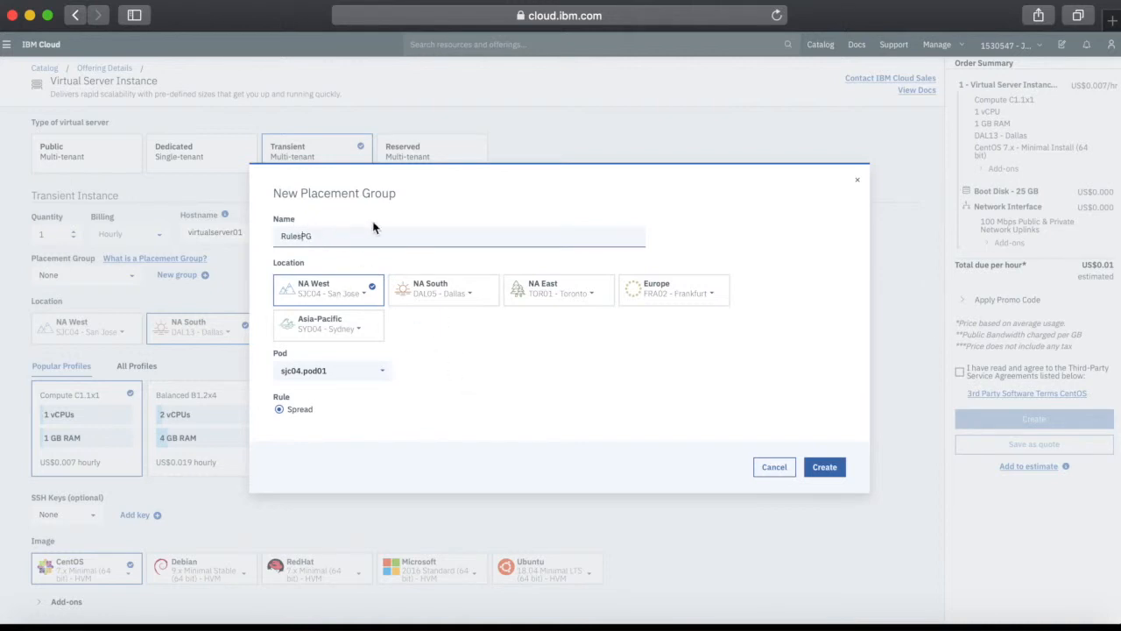
click(556, 358)
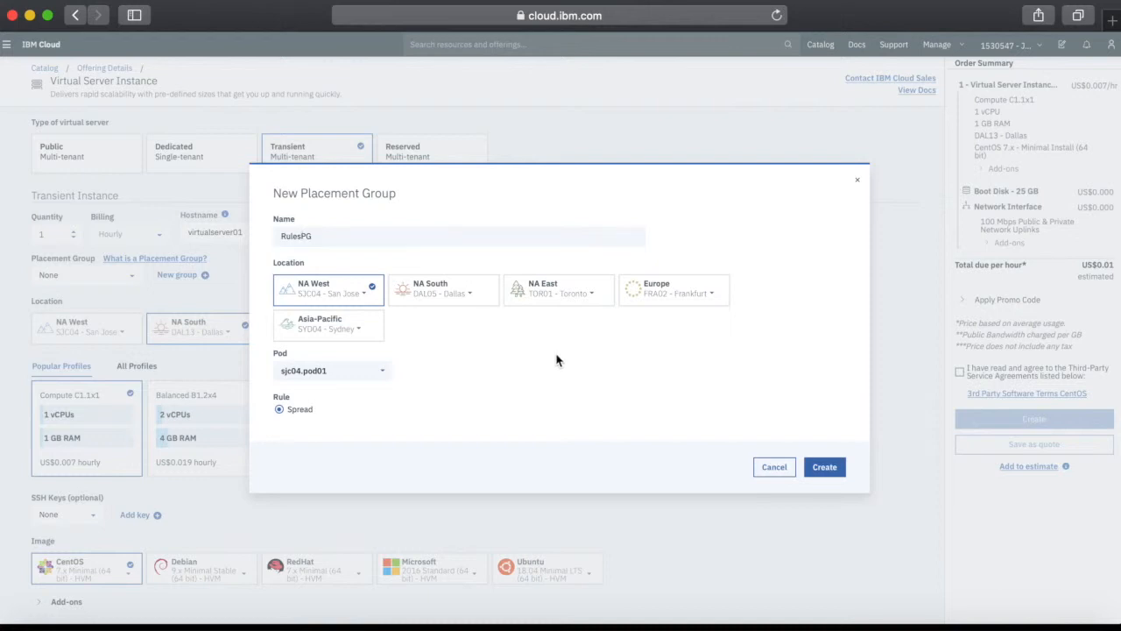
click(301, 240)
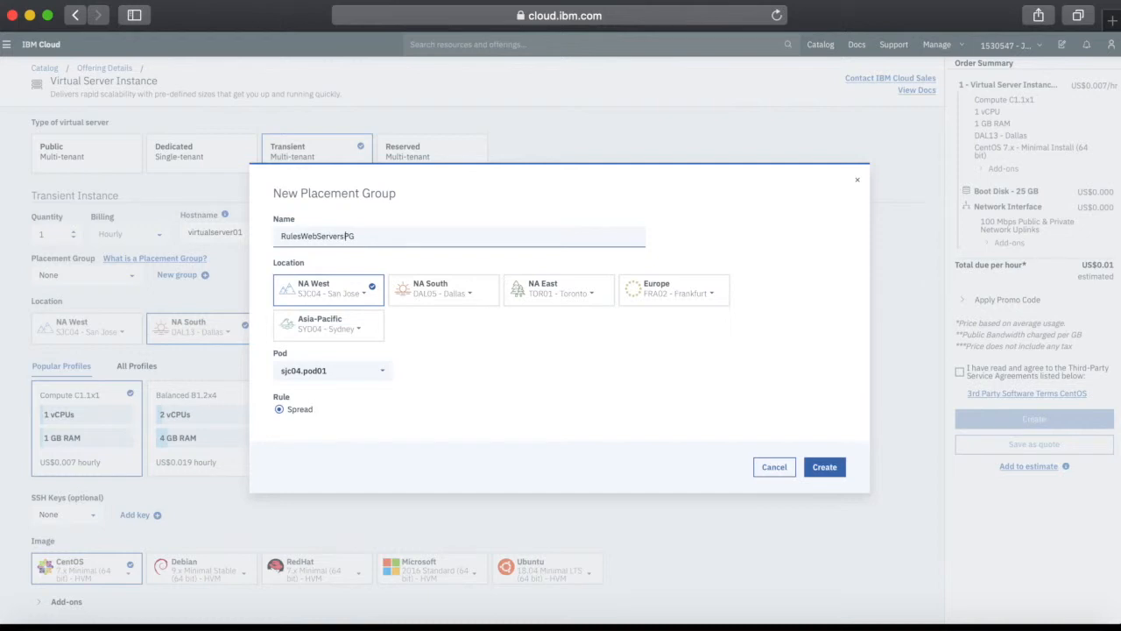
click(522, 382)
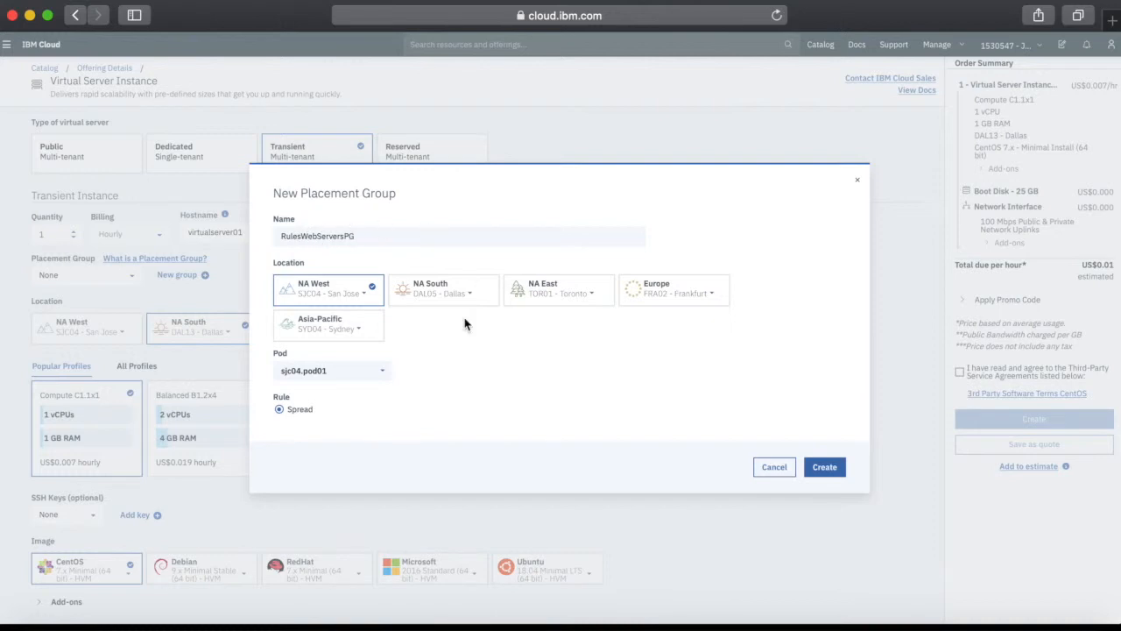
- Set the placement group's location to Europe LON05 - London with pod lon05.pod01, and create the group
click(716, 302)
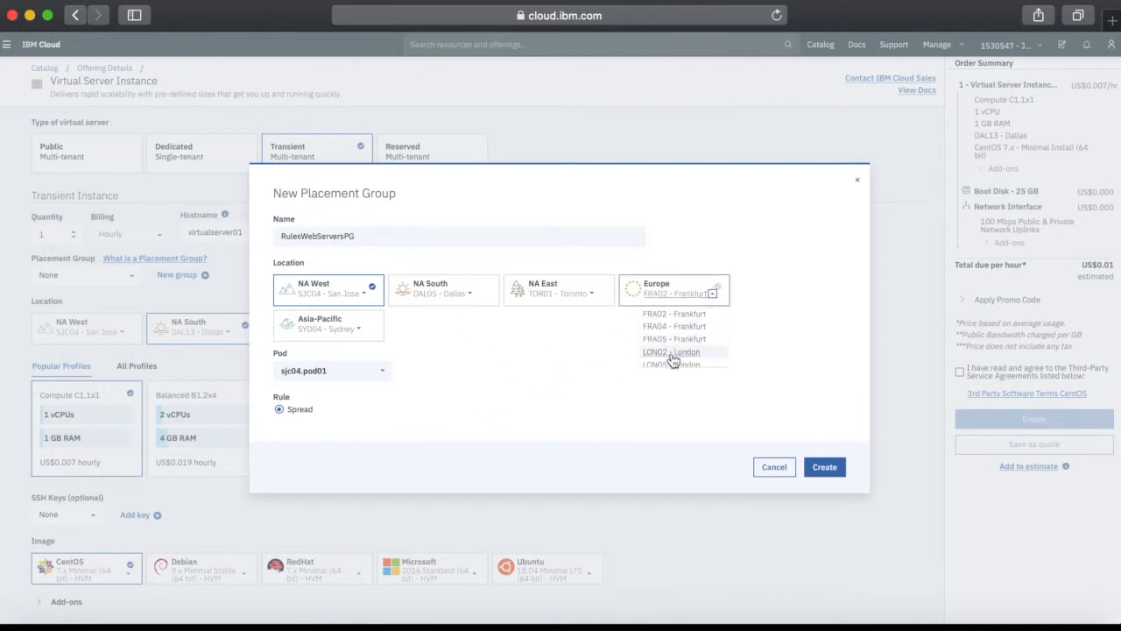
scroll(672, 360, down, 1)
click(672, 361)
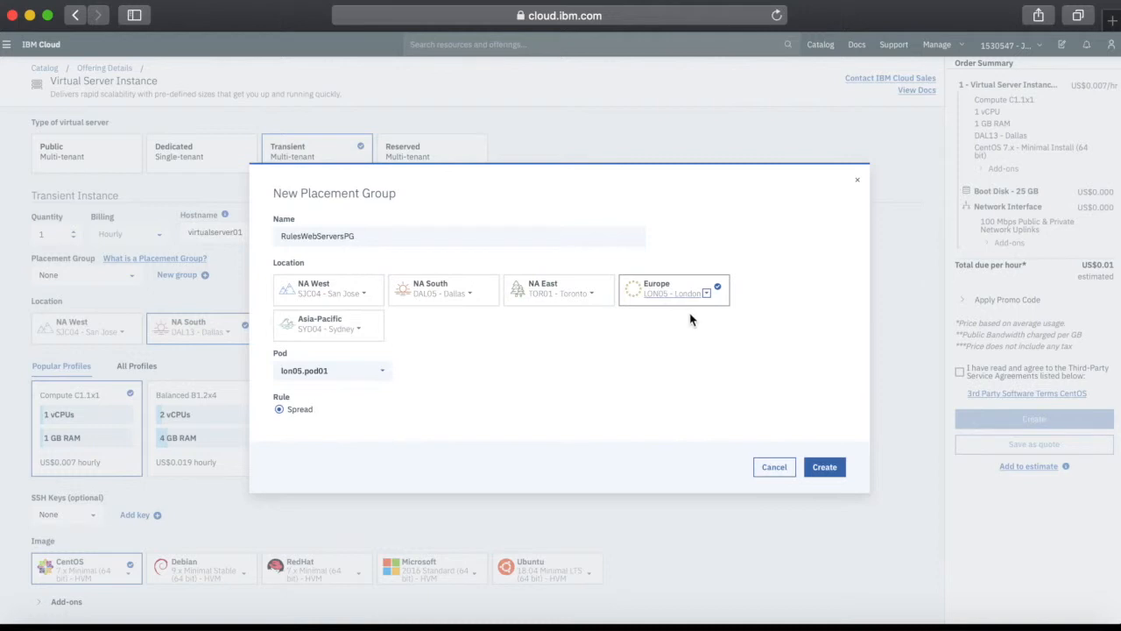
click(383, 374)
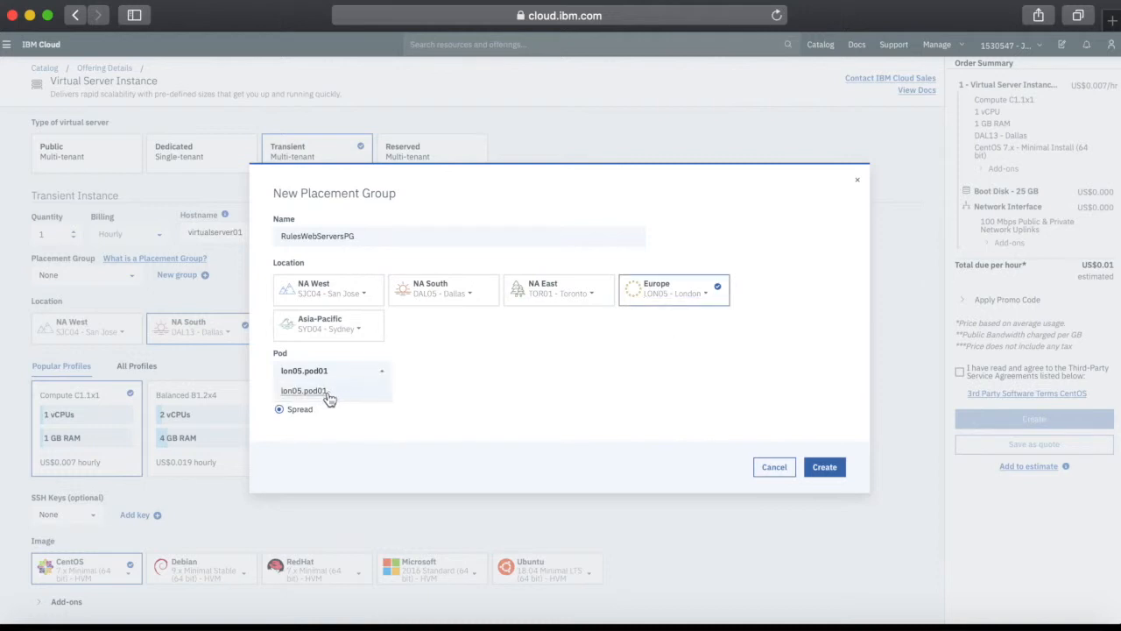
click(308, 390)
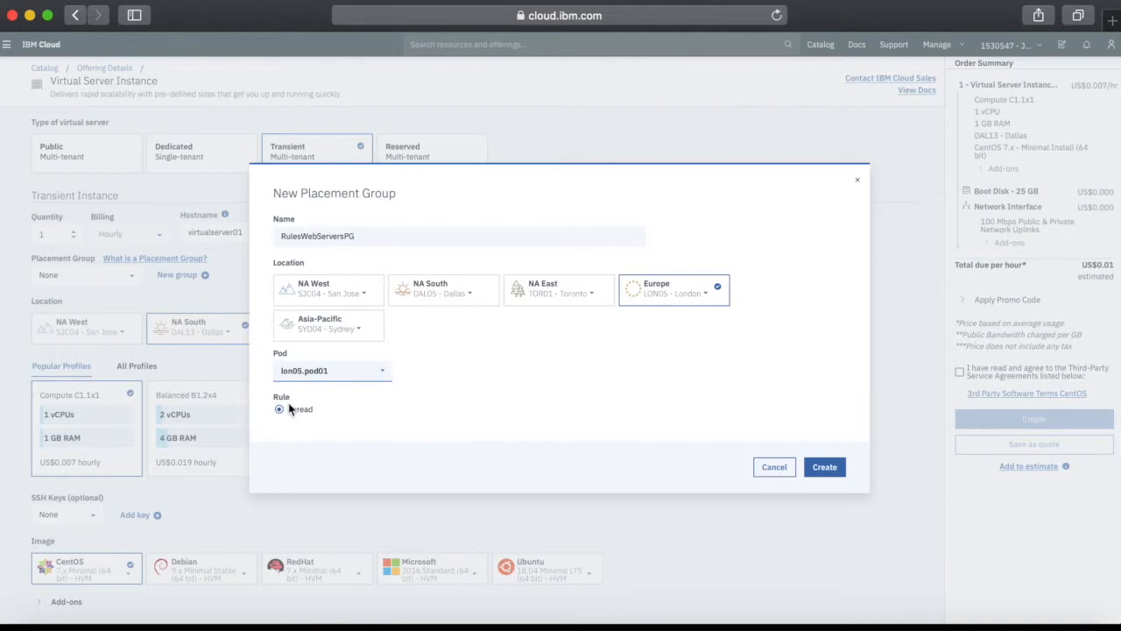
click(827, 471)
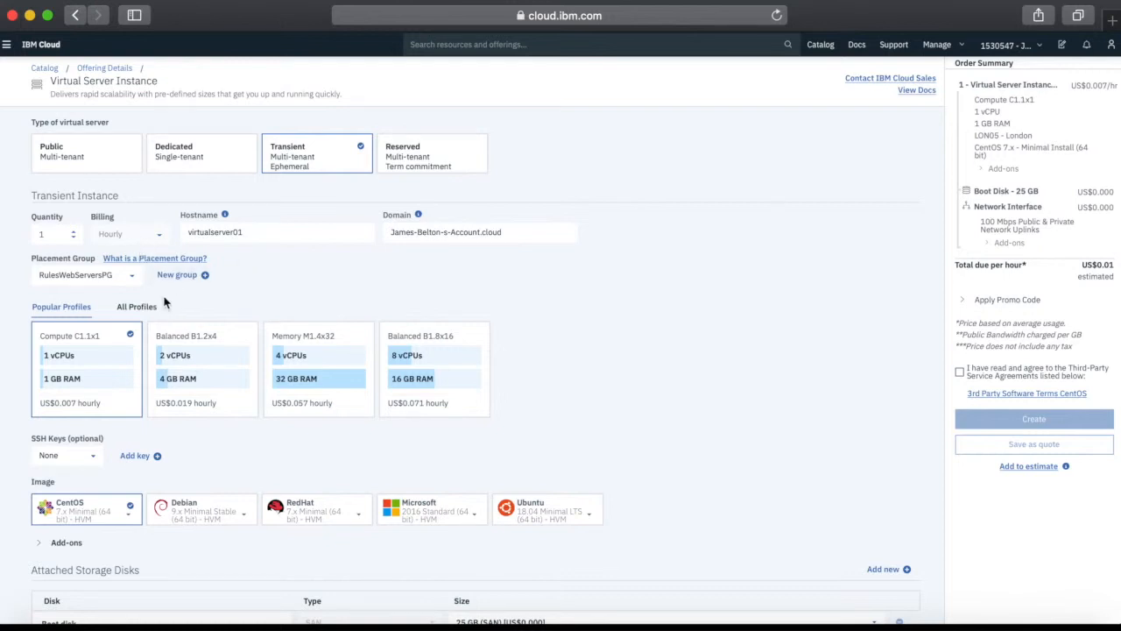
- Review the remaining server configuration, accept the third-party service agreements and create the transient virtual server
click(63, 233)
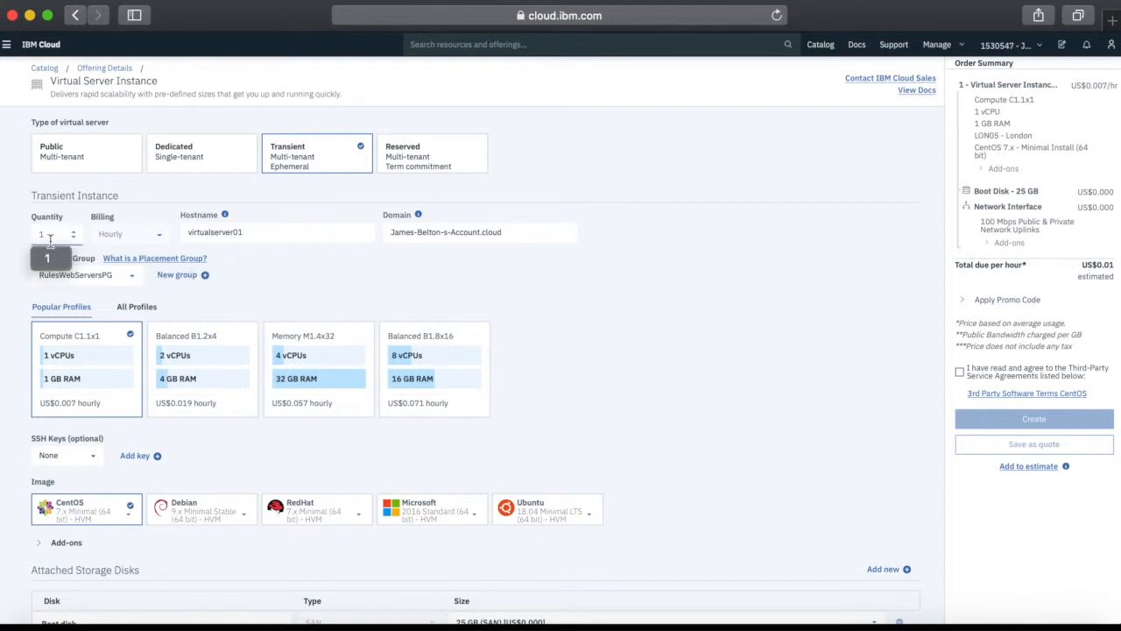
click(74, 235)
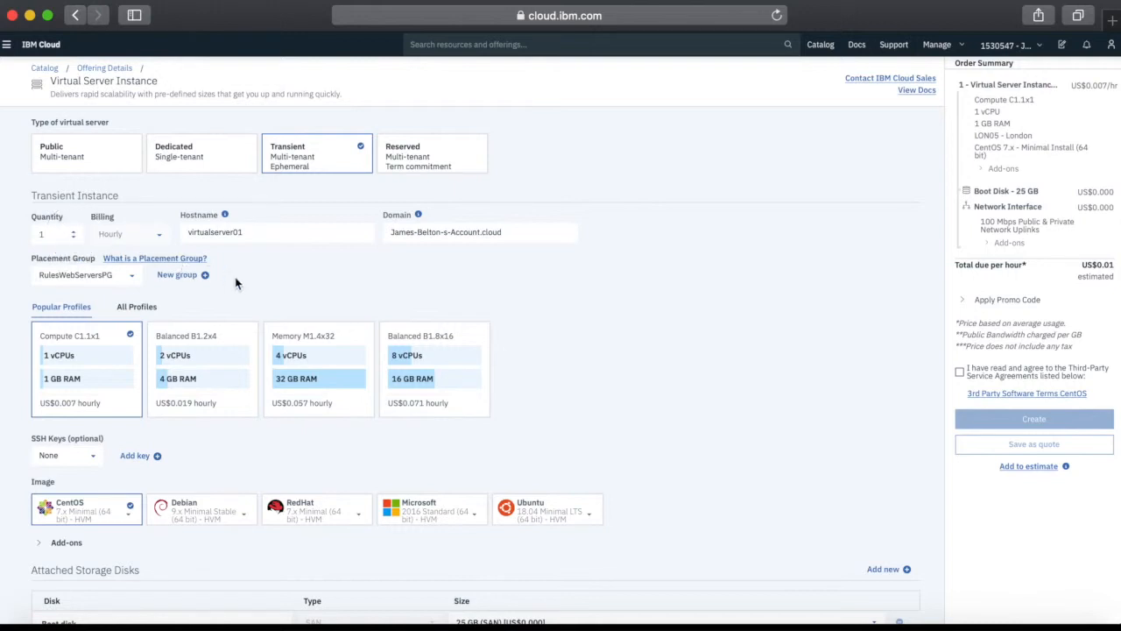
scroll(529, 343, down, 1)
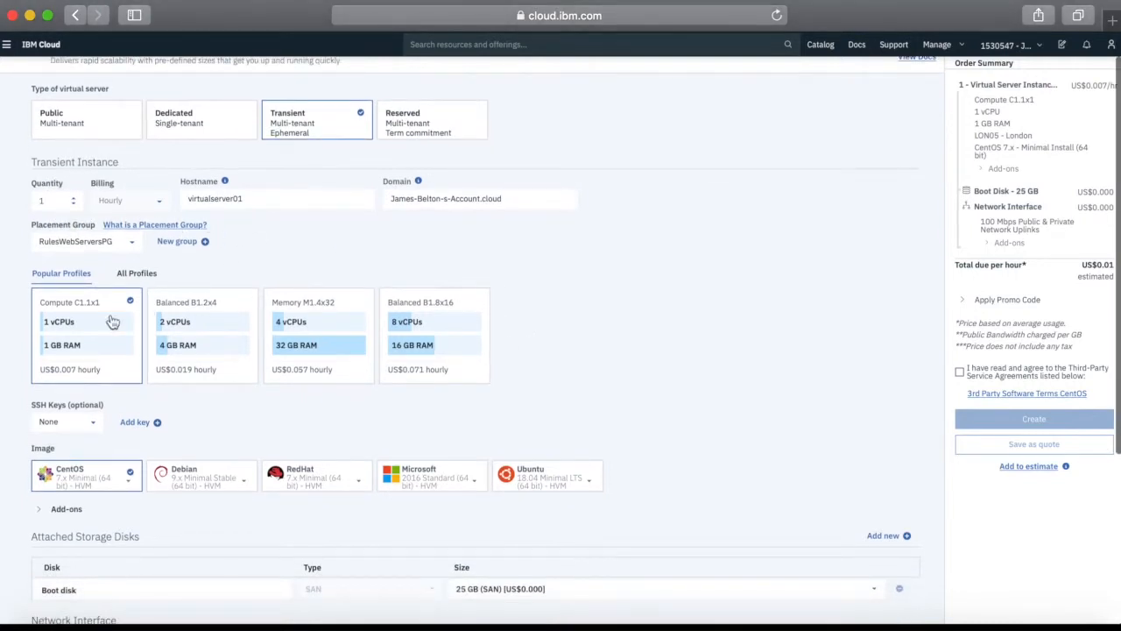
scroll(75, 322, down, 1)
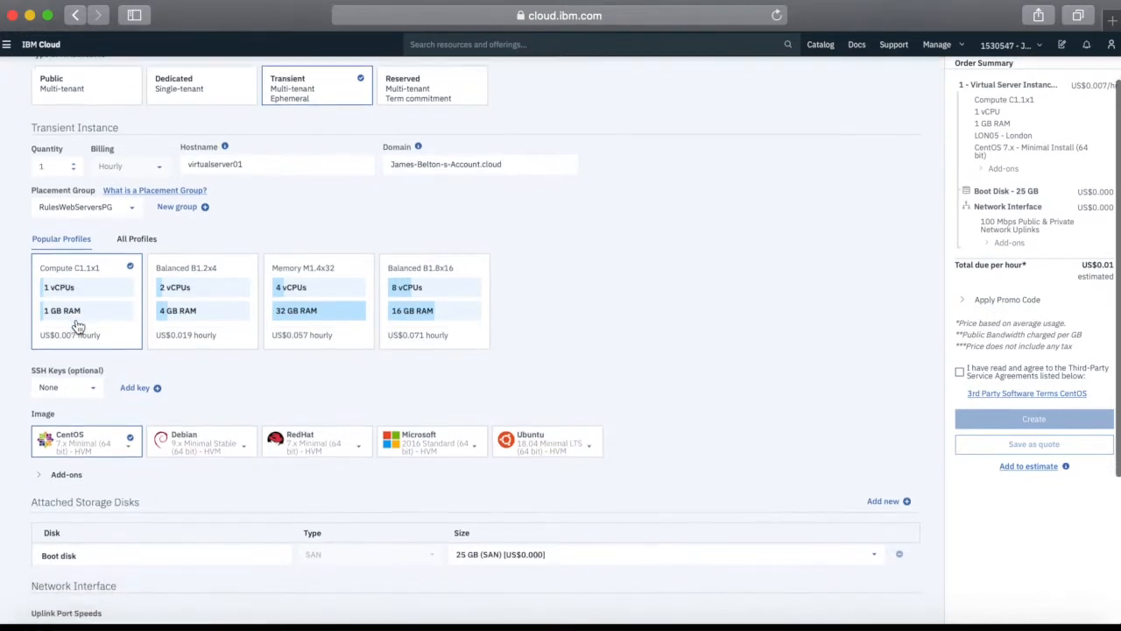
scroll(76, 322, down, 3)
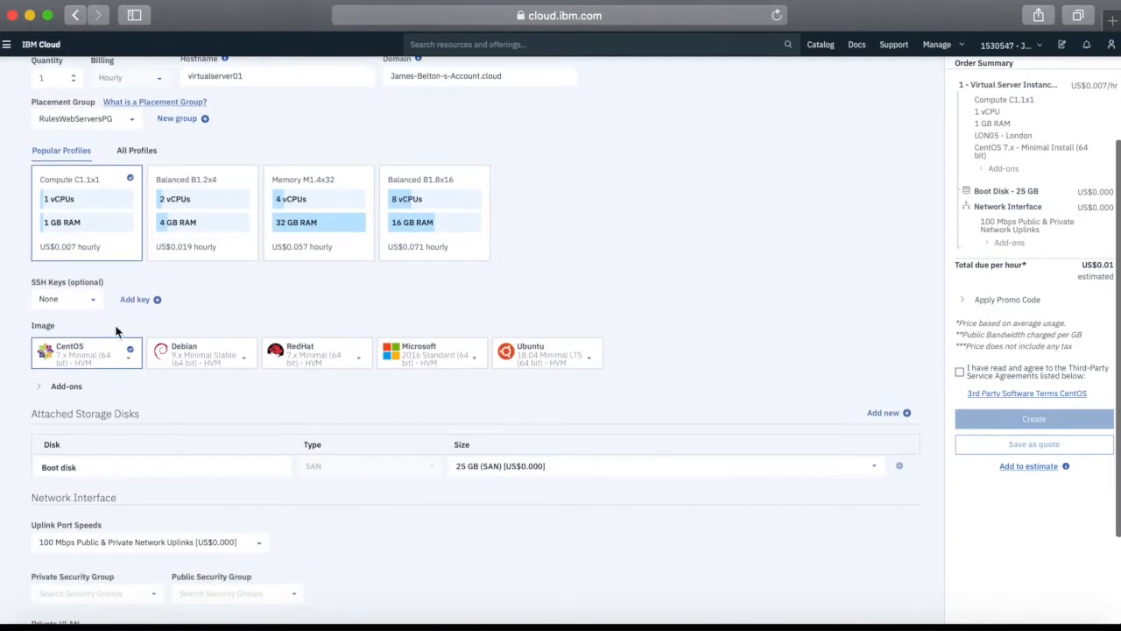
scroll(127, 386, down, 1)
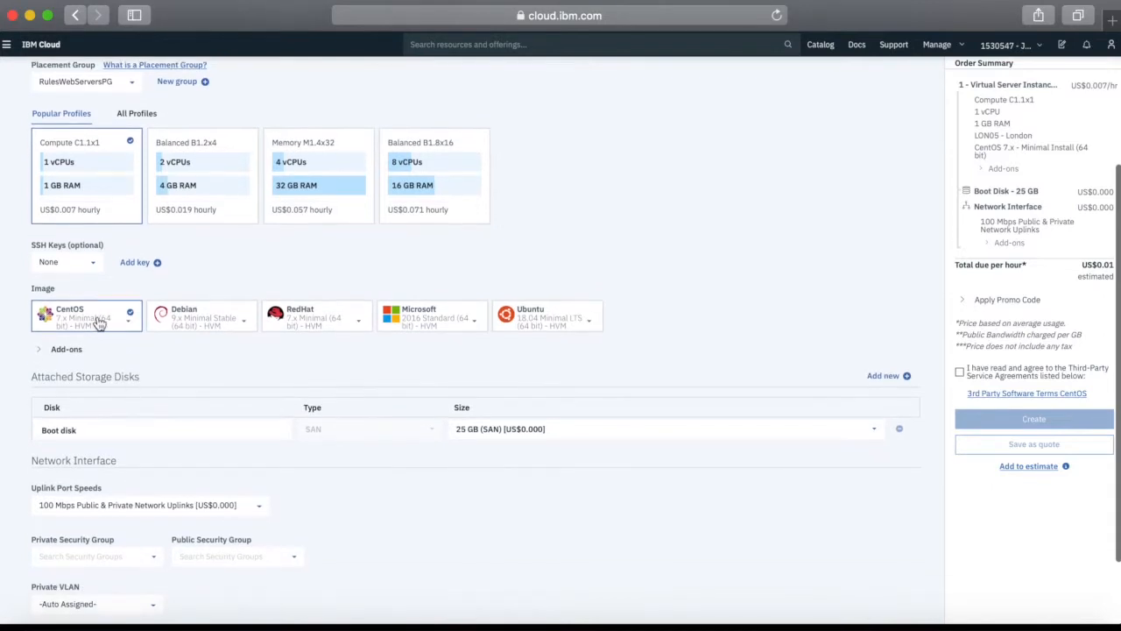
scroll(376, 536, down, 3)
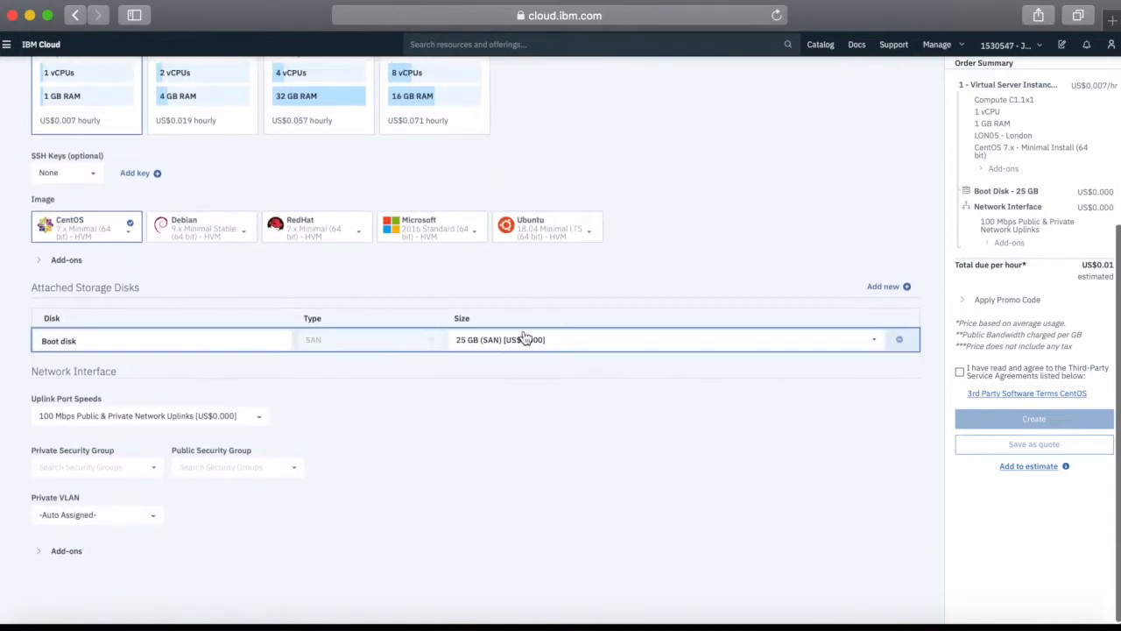
click(959, 373)
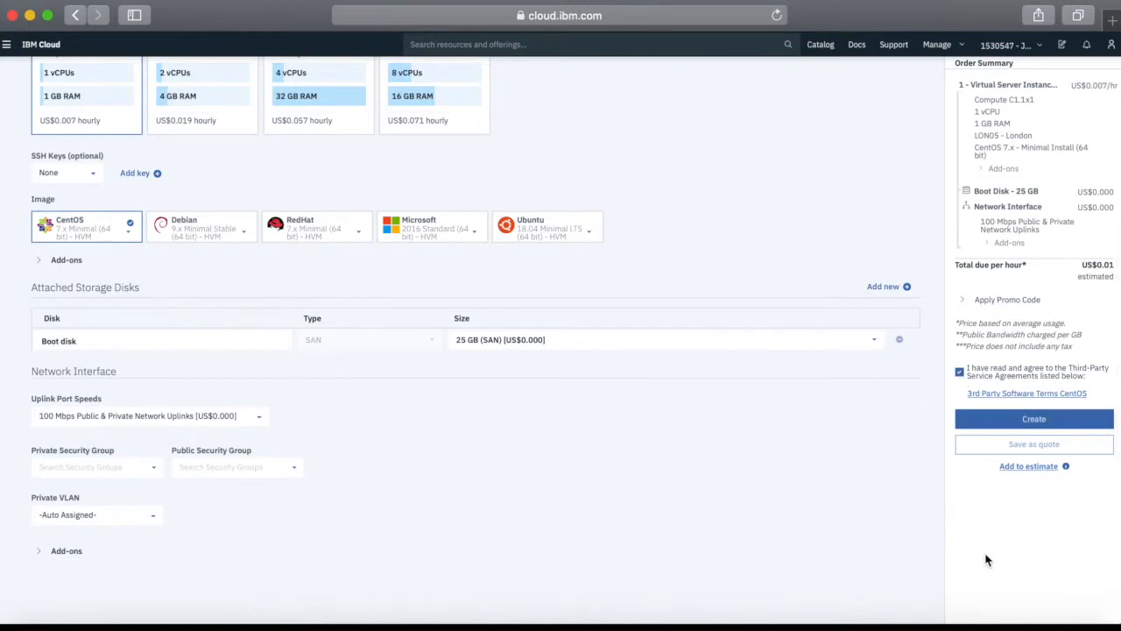
click(1051, 426)
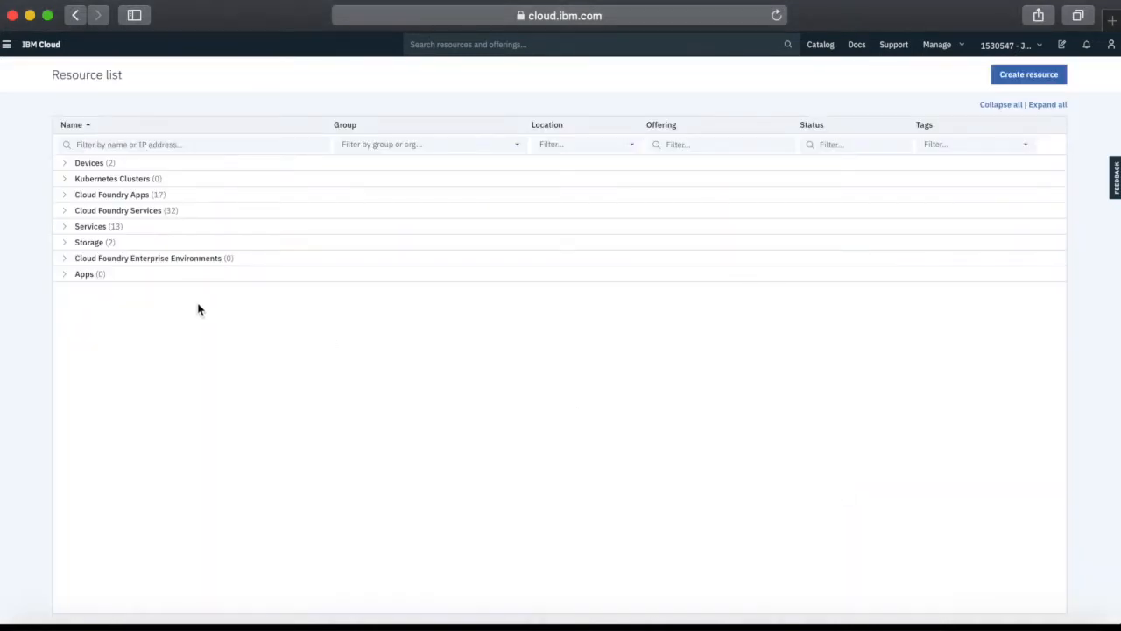
- View the device details of virtualserver01 and the overview of its placement group
click(66, 167)
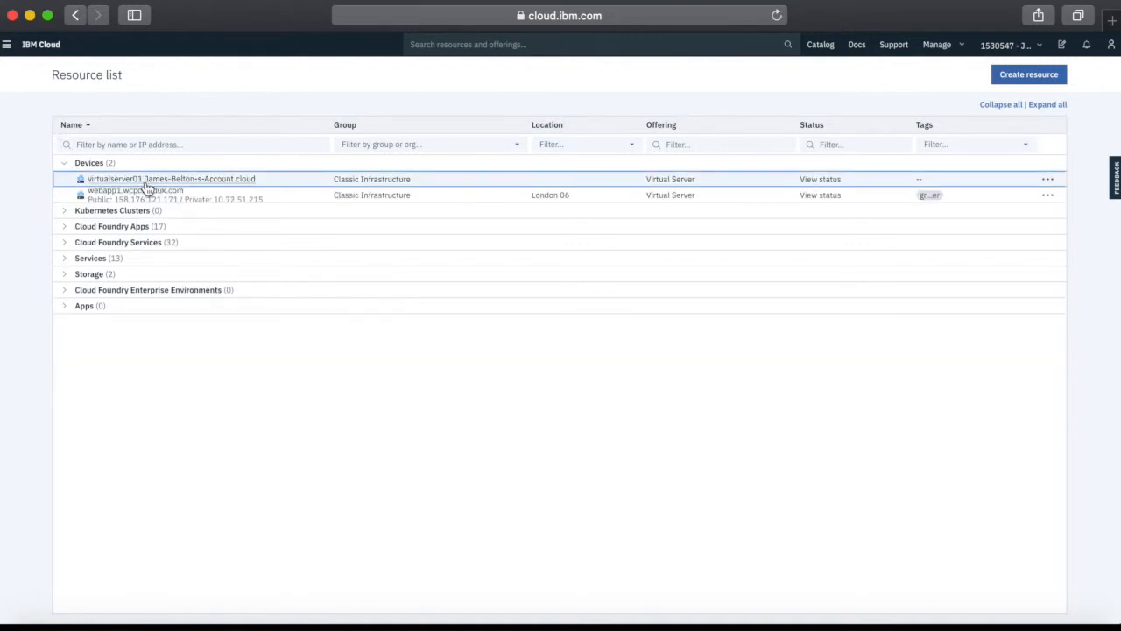
click(186, 180)
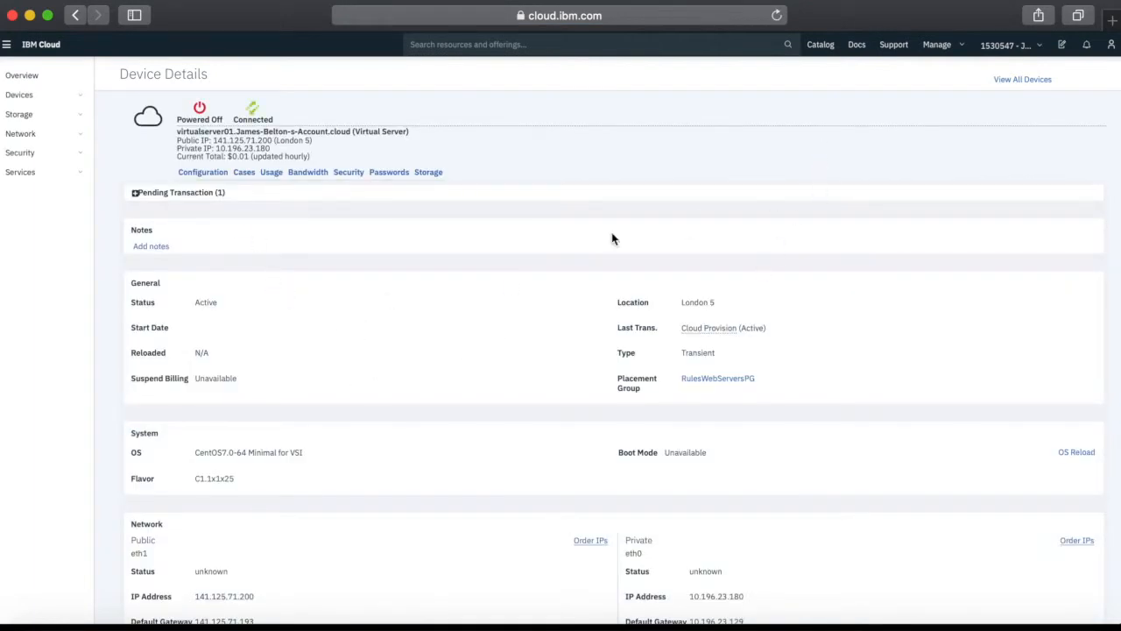
click(717, 380)
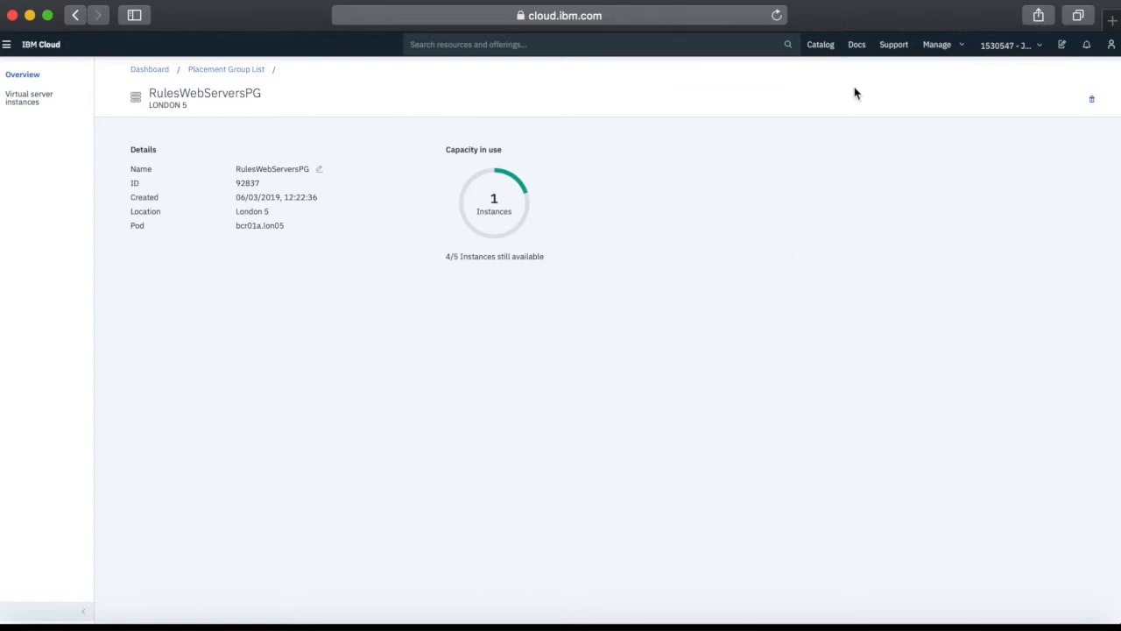
- Return to the catalog and begin another Transient Virtual Server order
click(823, 44)
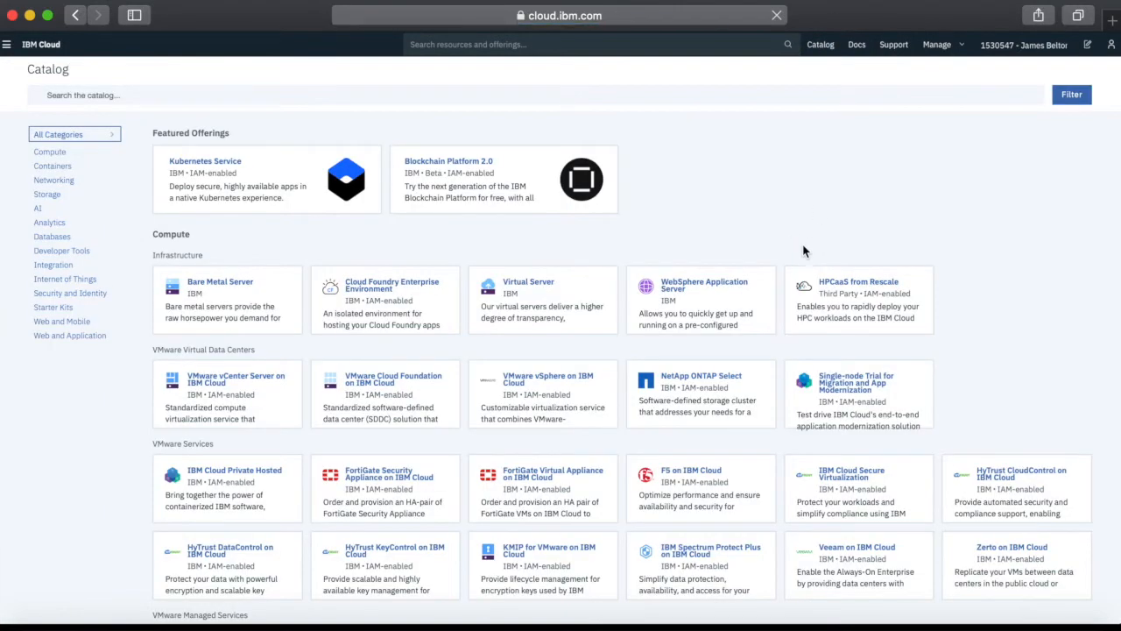
click(561, 302)
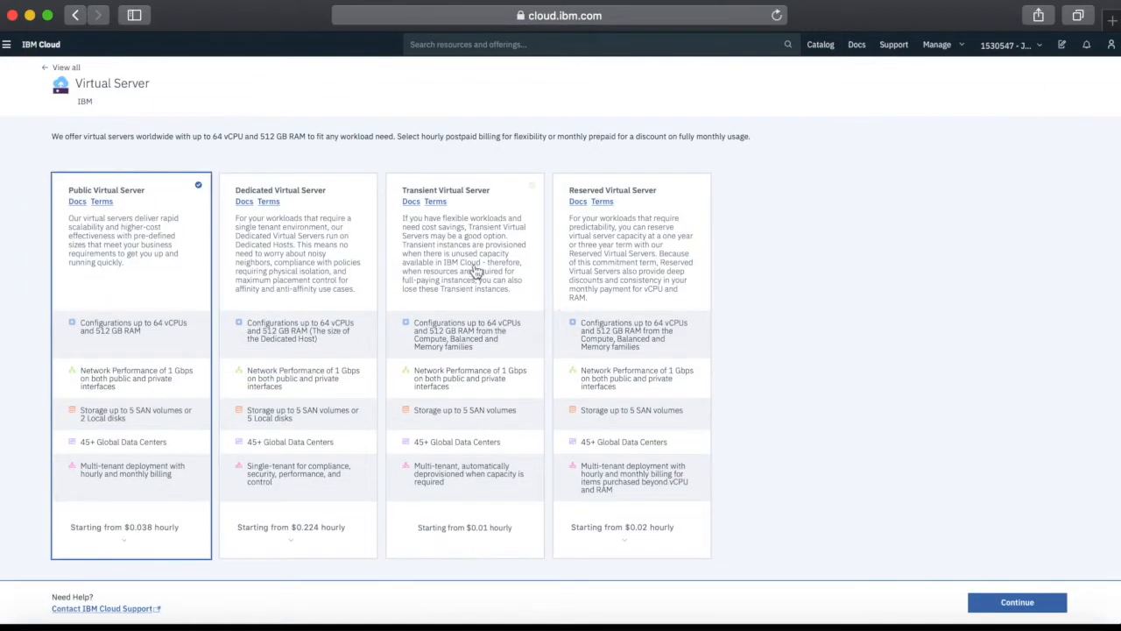
click(464, 254)
click(1012, 602)
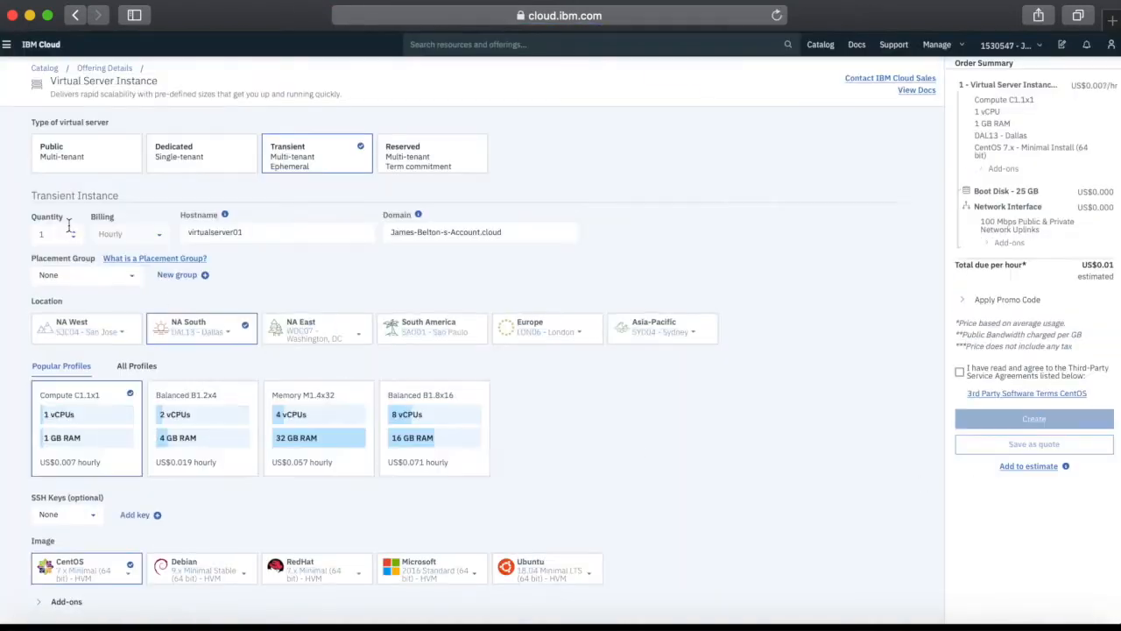
- Assign the new order to the RulesWebServersPG placement group and set the quantity to 4
click(131, 276)
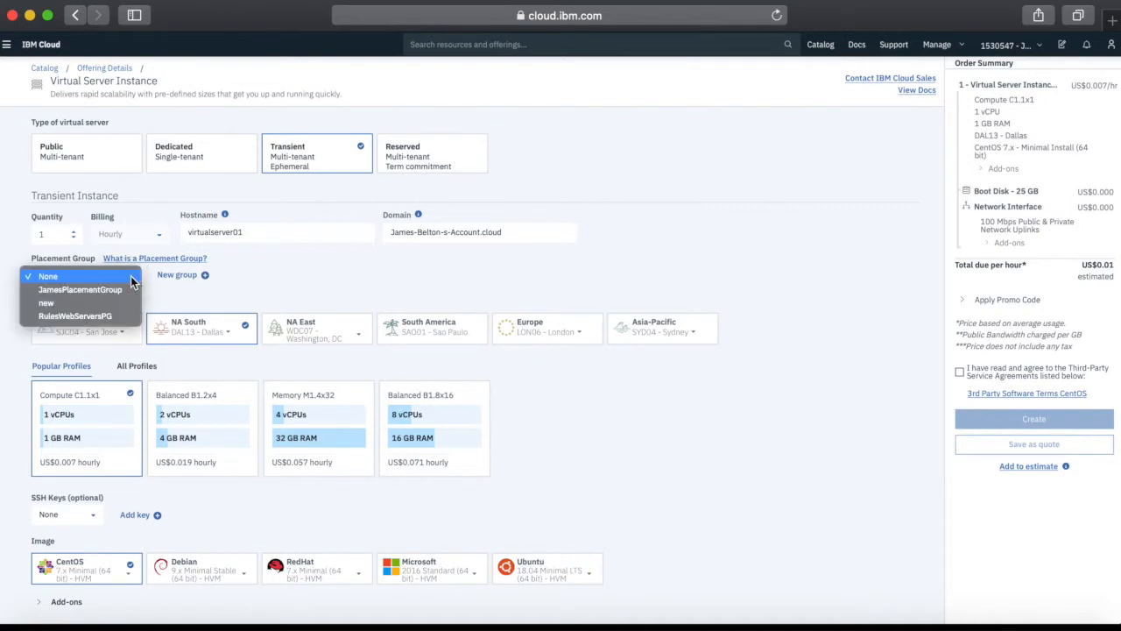
click(81, 315)
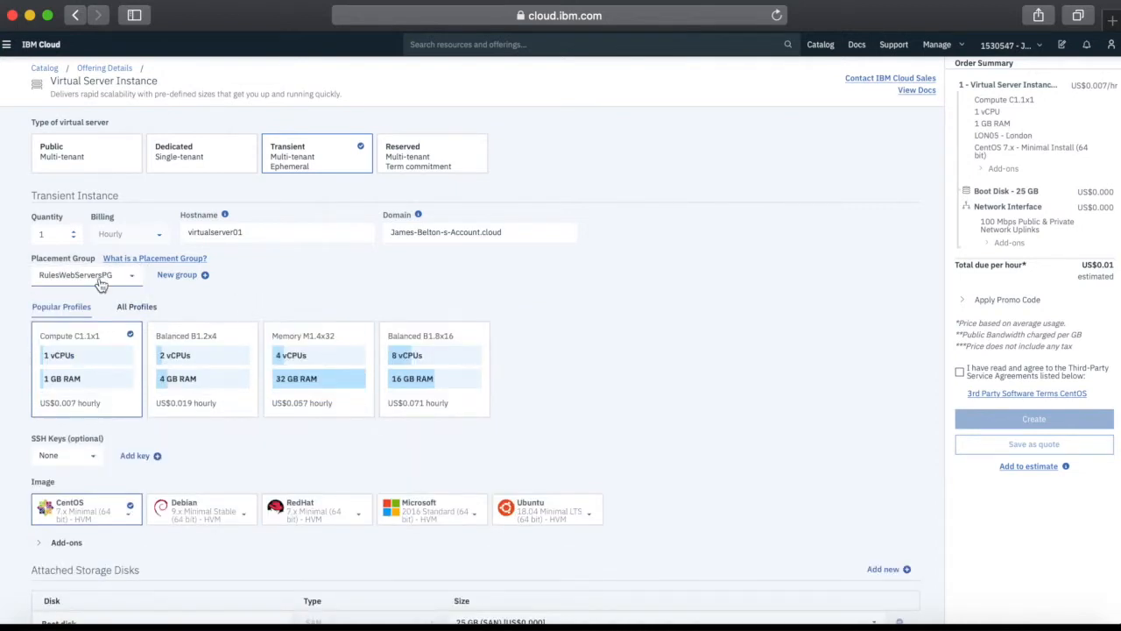
click(77, 232)
click(76, 232)
click(76, 232)
click(77, 238)
- Set the hostname of the new instances to virtualserver02 and review the remaining order settings
click(282, 268)
click(266, 233)
click(600, 284)
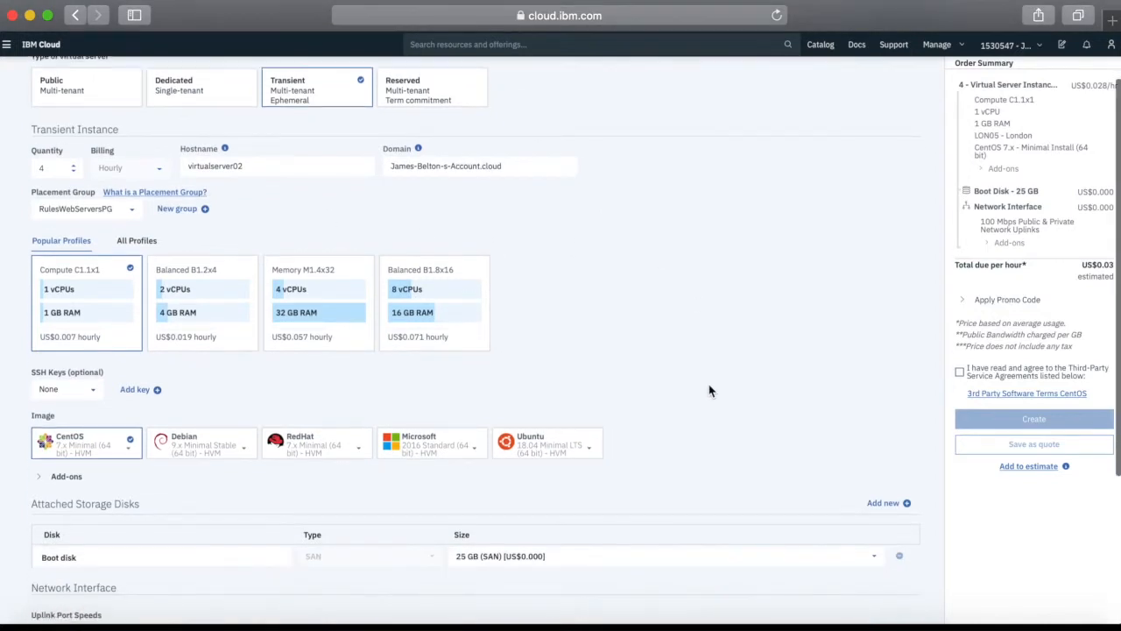
scroll(709, 391, down, 5)
scroll(709, 390, up, 7)
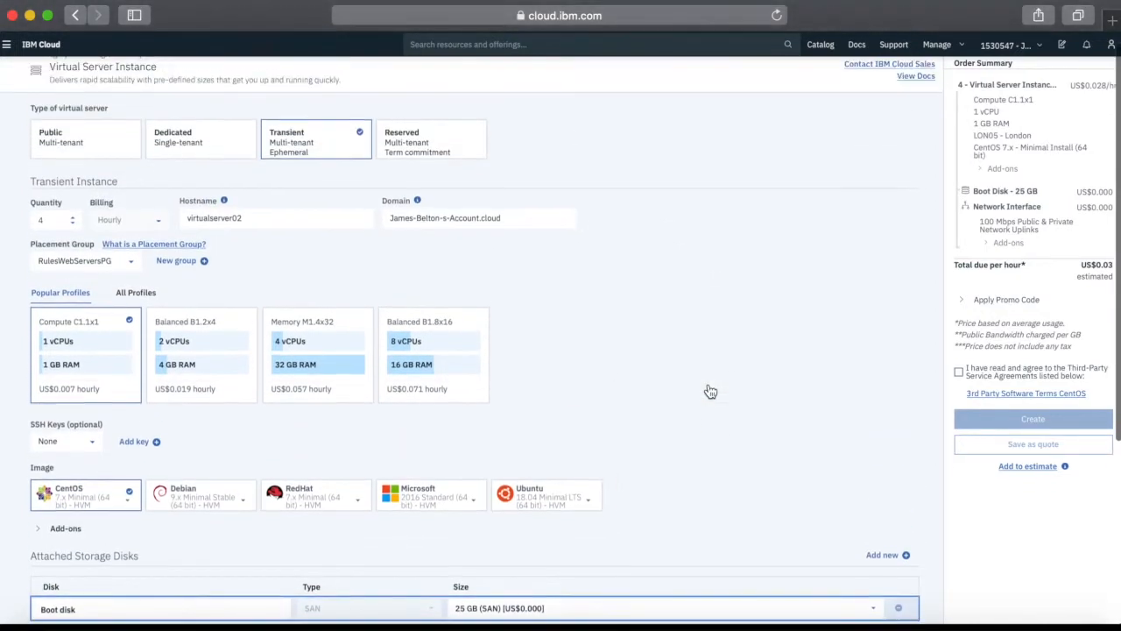
- Accept the third-party service agreements and create the four transient virtual server instances
click(960, 372)
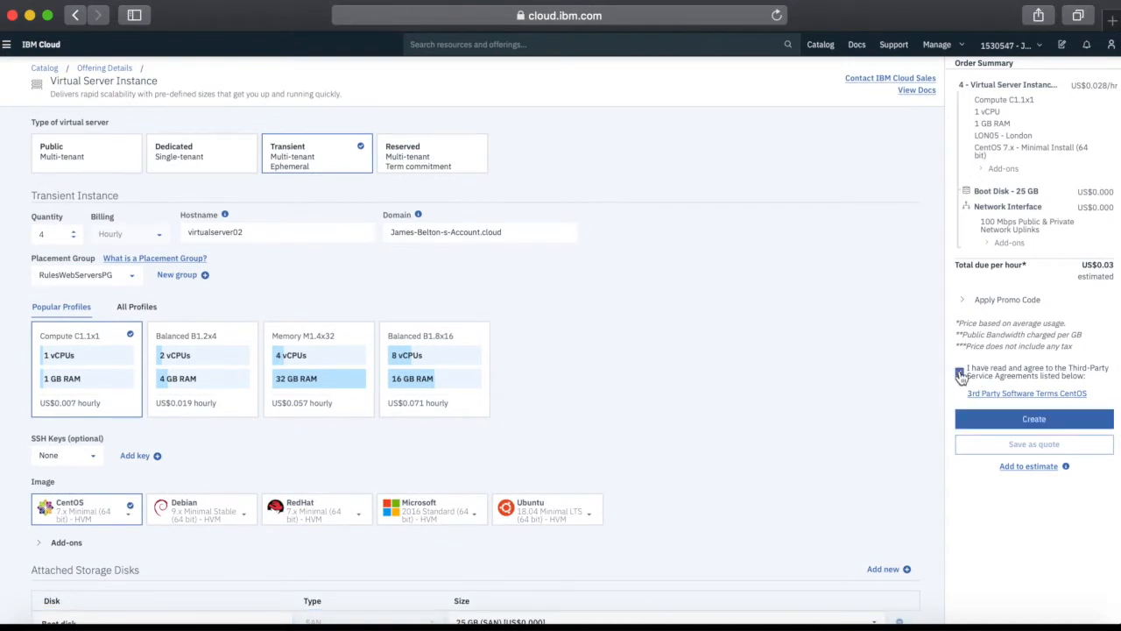
click(1031, 421)
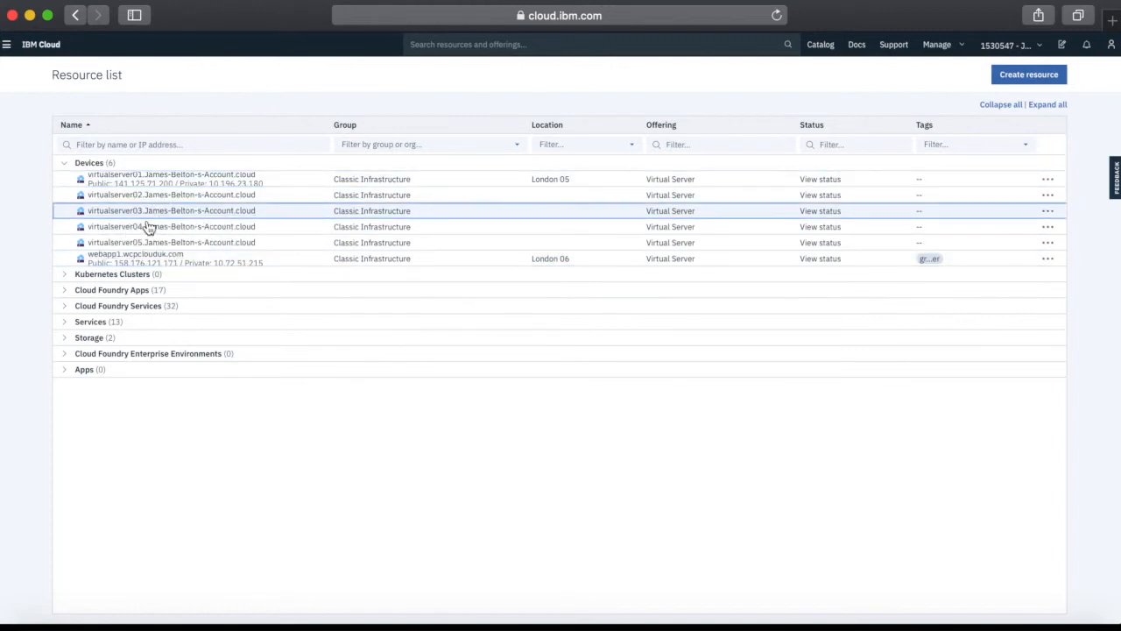
- View the device details of virtualserver04 and check the capacity in use of its placement group
click(196, 227)
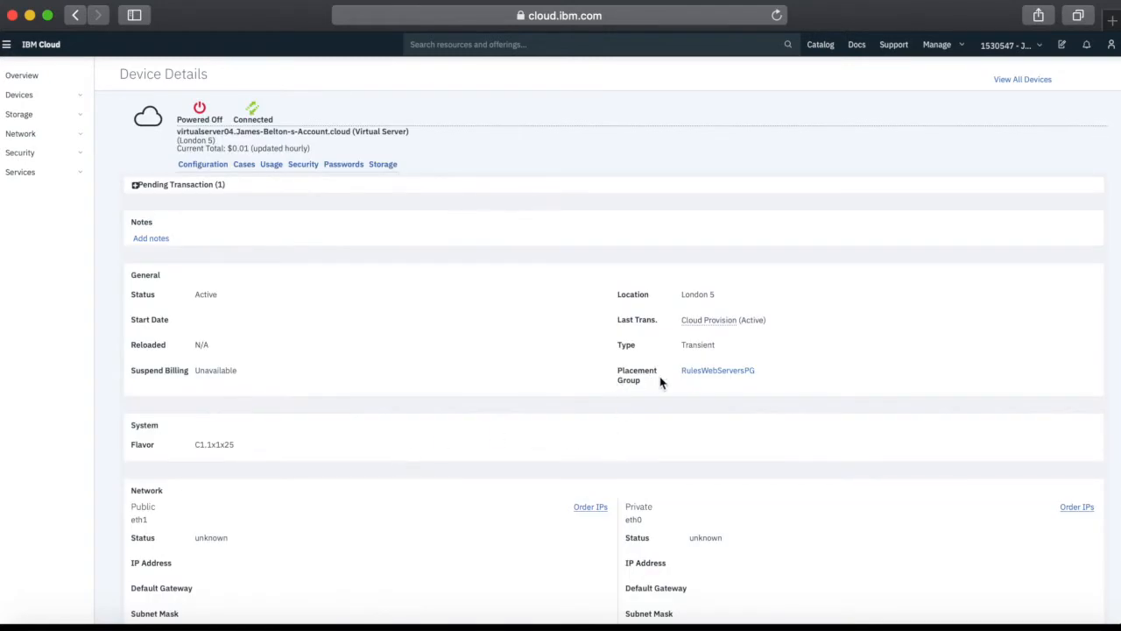
click(720, 377)
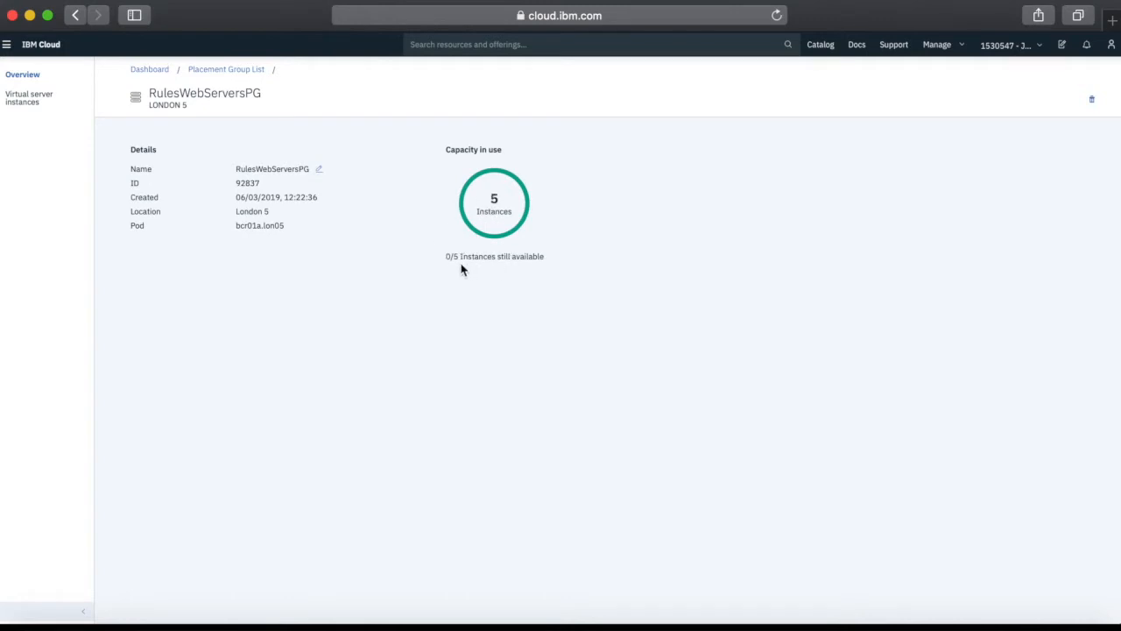
- Begin another Transient Virtual Server order from the catalog and check which placement groups can be selected for it
click(827, 47)
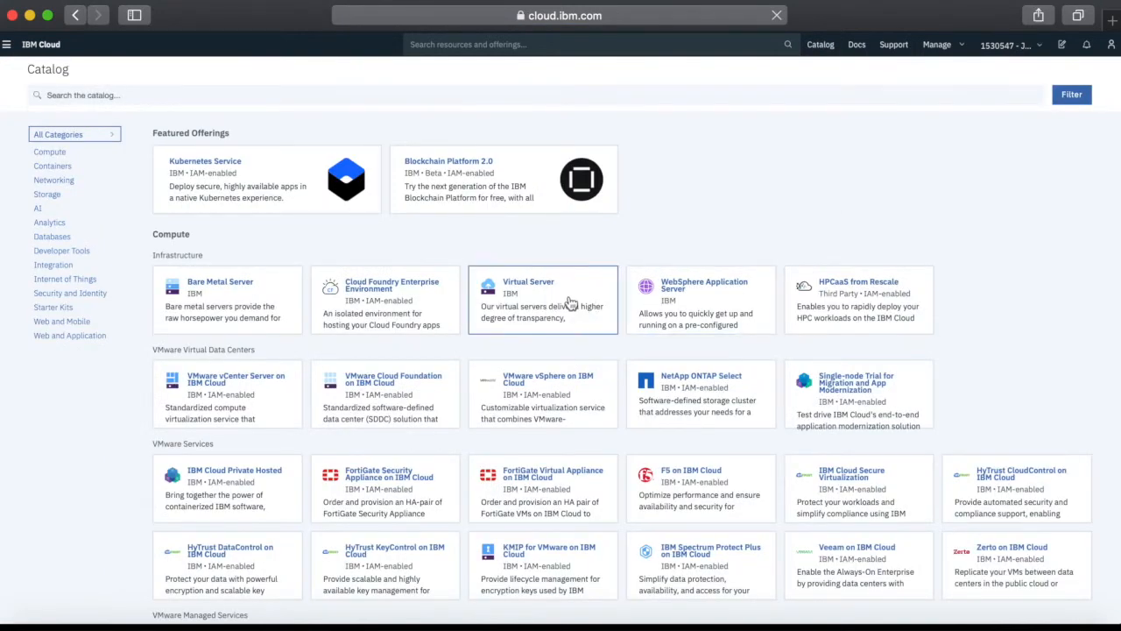
click(569, 302)
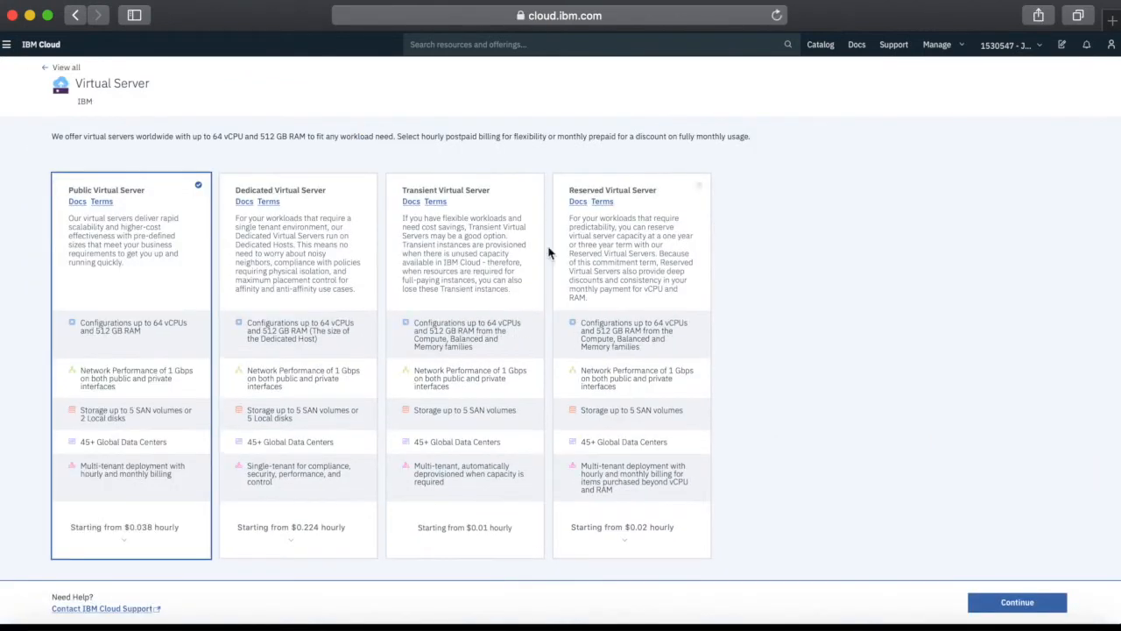
click(517, 251)
click(1018, 602)
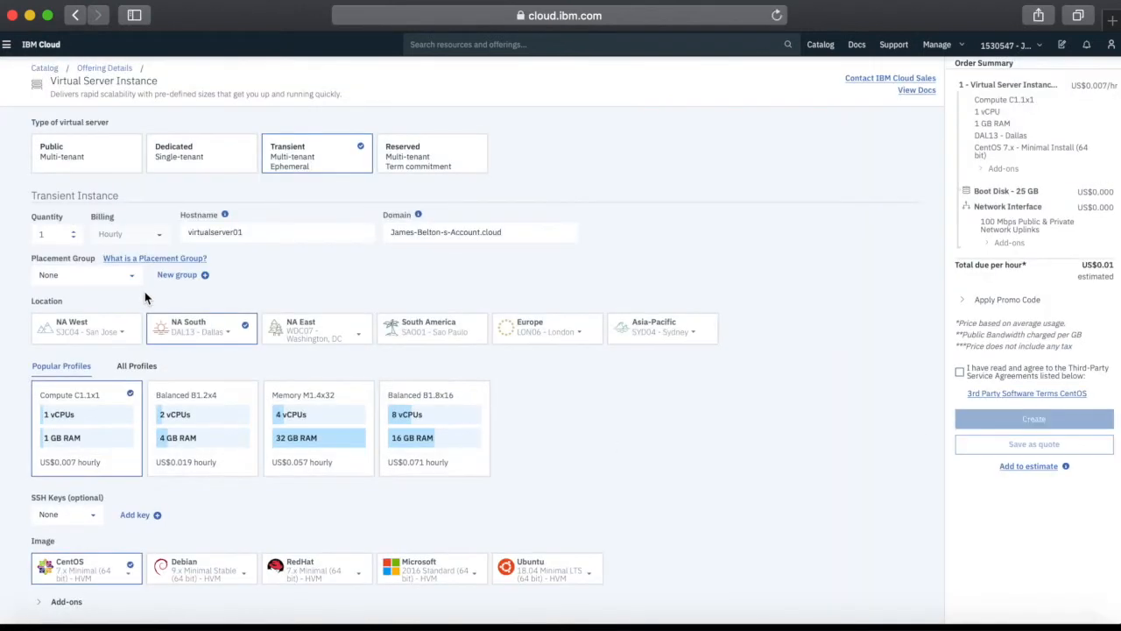
click(133, 277)
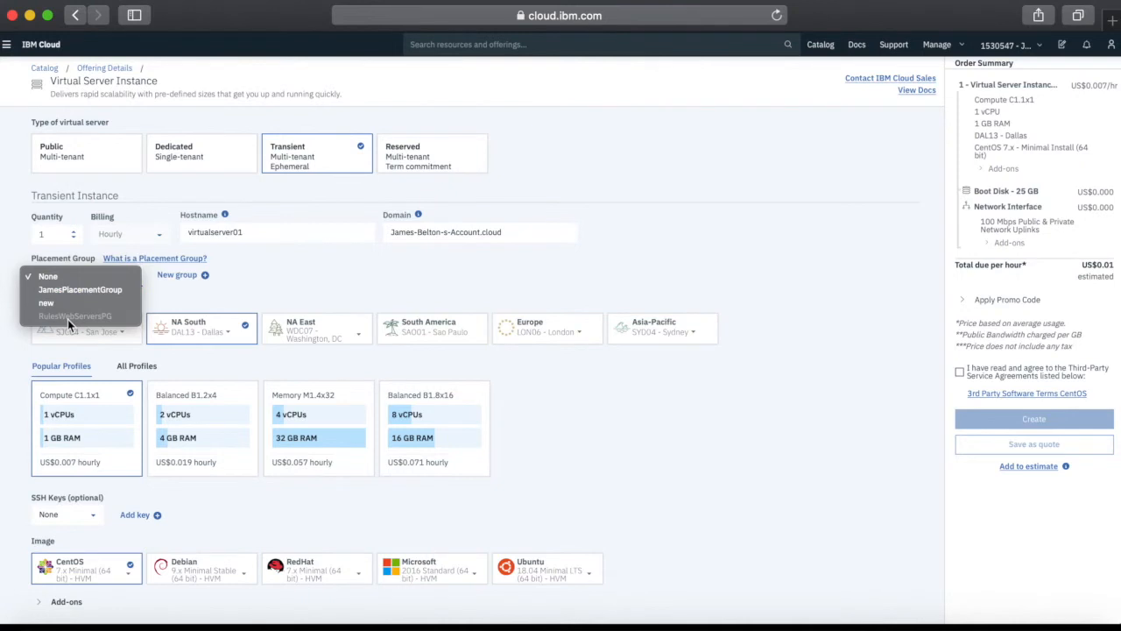